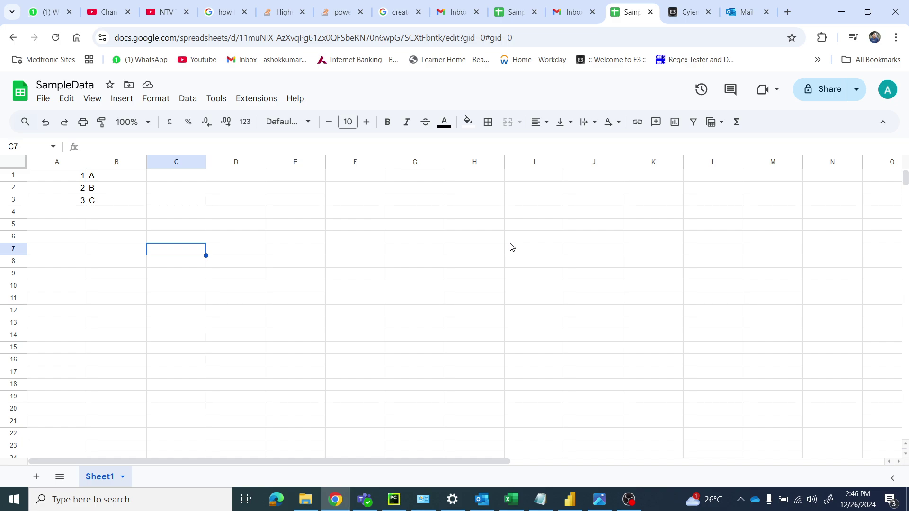
Step: Share the SampleData spreadsheet with anyone with the link as Viewer and copy its sharing link
{"action": "left_click", "coordinate": [834, 94]}
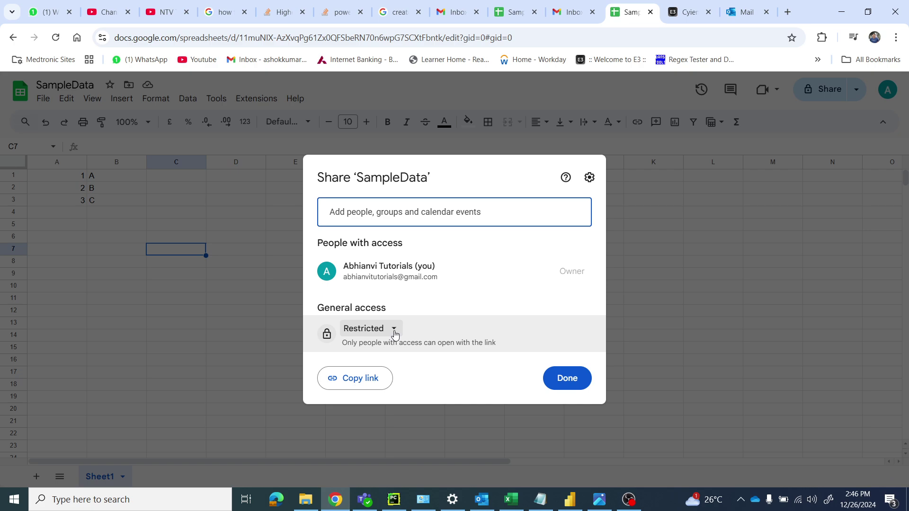
{"action": "left_click", "coordinate": [395, 332]}
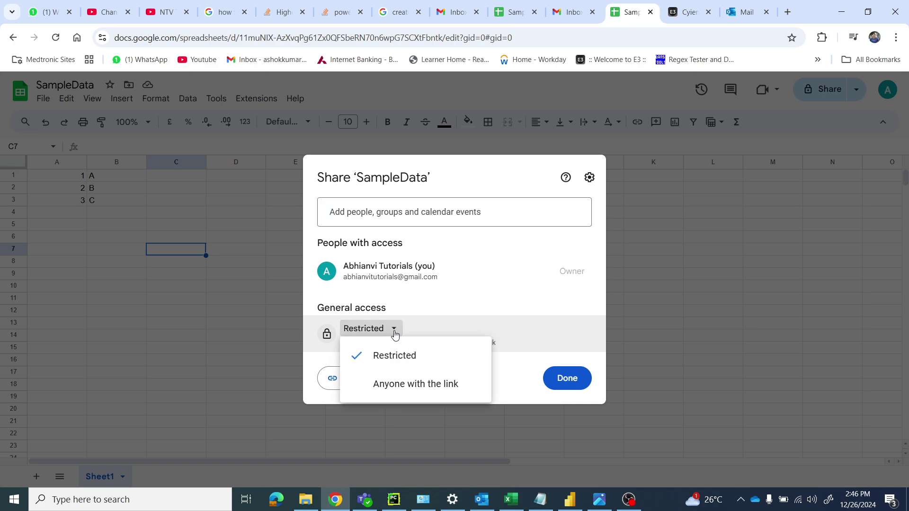
{"action": "left_click", "coordinate": [415, 385]}
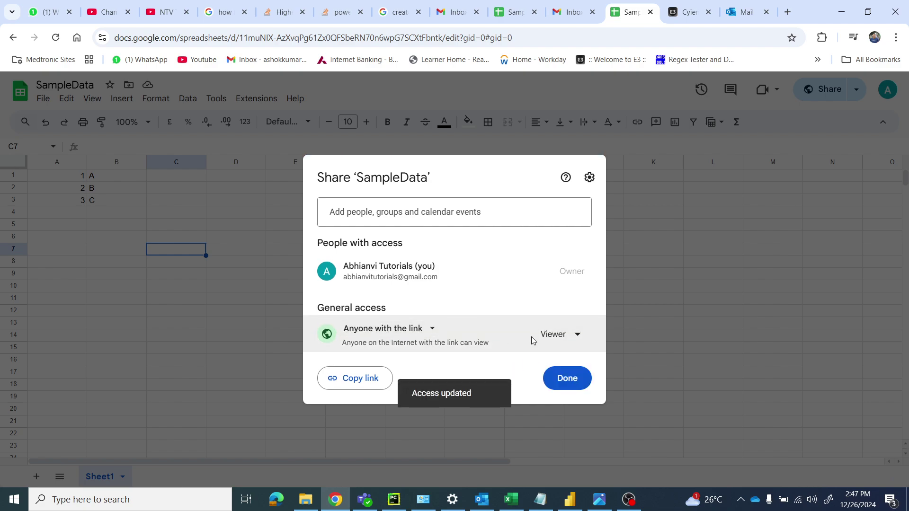
{"action": "left_click", "coordinate": [377, 378]}
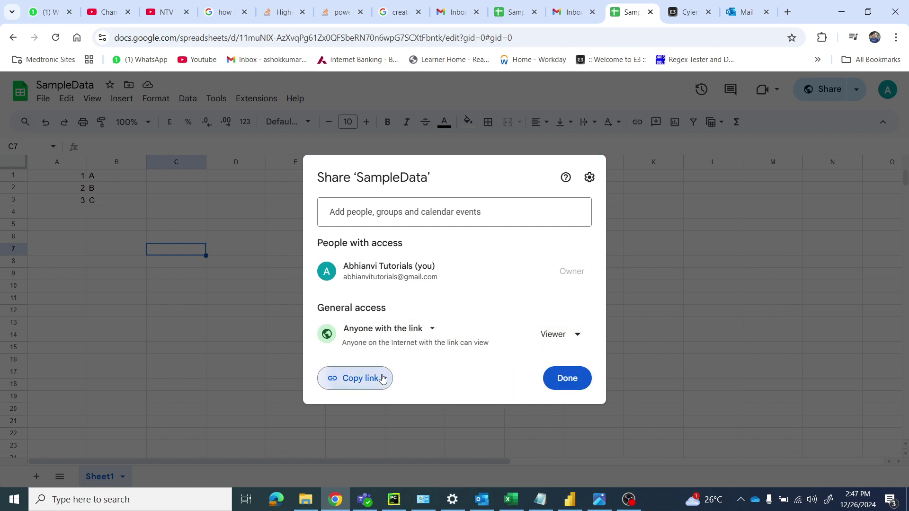
{"action": "left_click", "coordinate": [577, 380]}
Step: Switch to Notepad and paste the sharing link above the let Source line, adding two new lines after it
{"action": "left_click", "coordinate": [540, 500]}
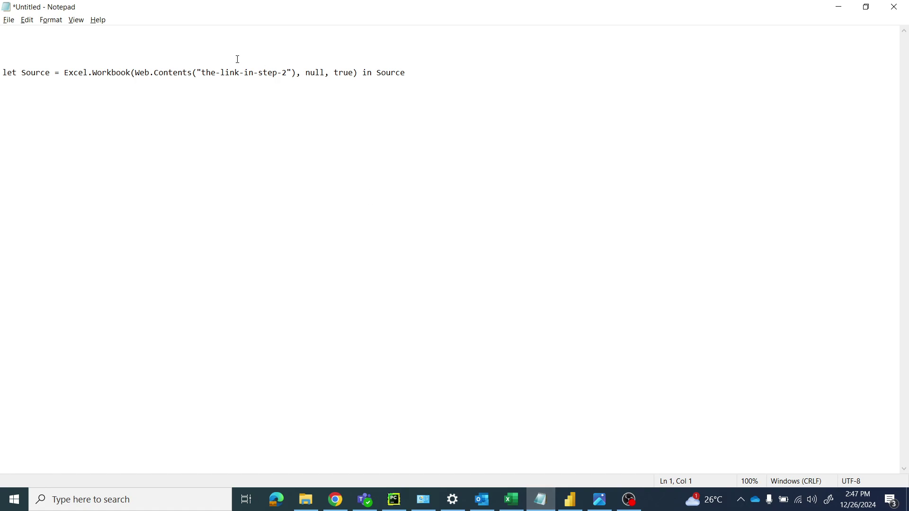
{"action": "key", "text": "ctrl+v"}
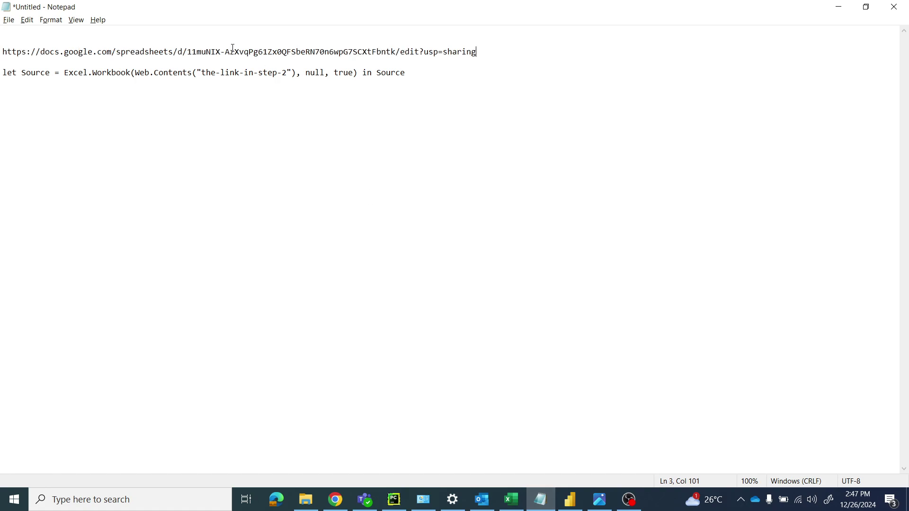
{"action": "key", "text": "Return"}
{"action": "key", "text": "Return"}
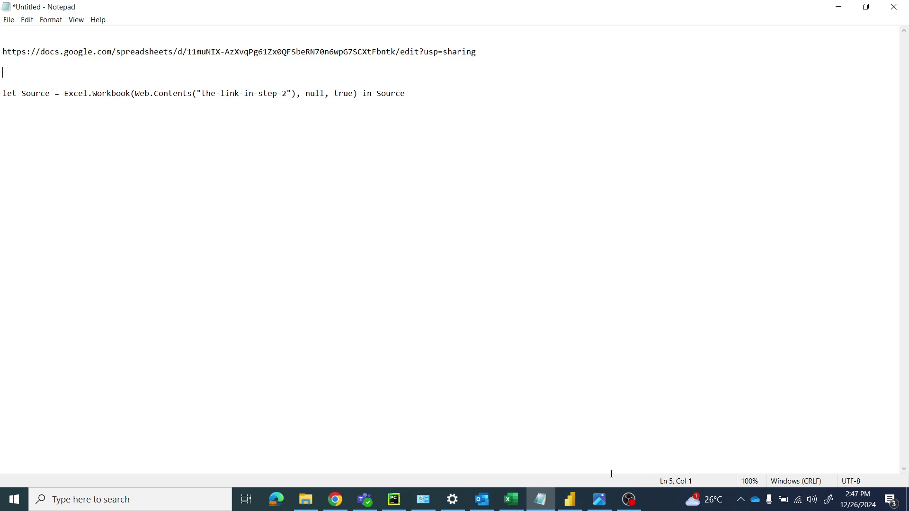
Step: Check the link format in the googlesheet_add.png reference image and paste a second copy of the sharing link below the first in Notepad
{"action": "left_click", "coordinate": [599, 499]}
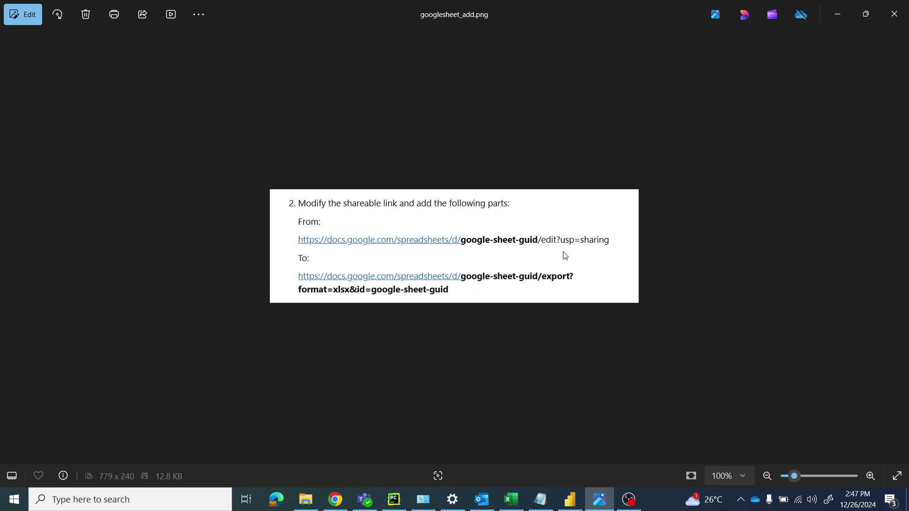
{"action": "key", "text": "alt+Tab"}
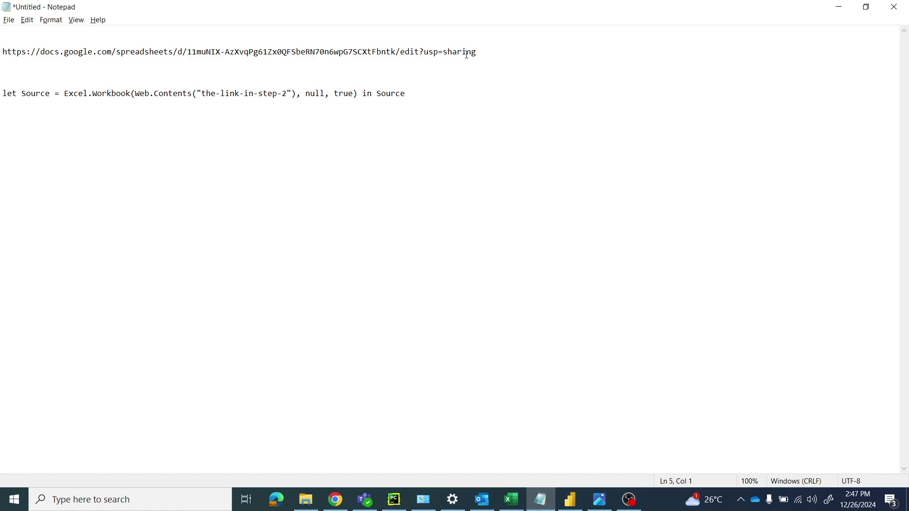
{"action": "left_click_drag", "start_coordinate": [478, 51], "coordinate": [397, 52]}
{"action": "left_click", "coordinate": [21, 61]}
{"action": "left_click_drag", "start_coordinate": [22, 60], "coordinate": [2, 52]}
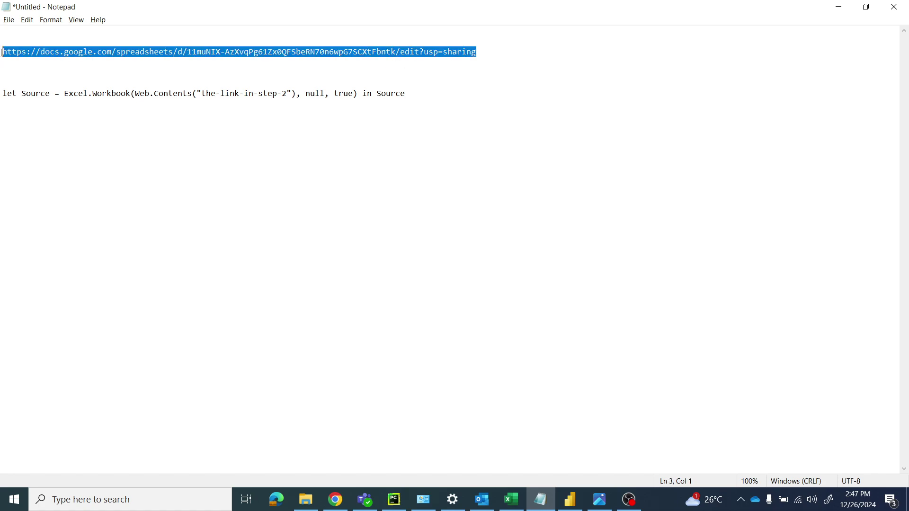
{"action": "left_click", "coordinate": [29, 76]}
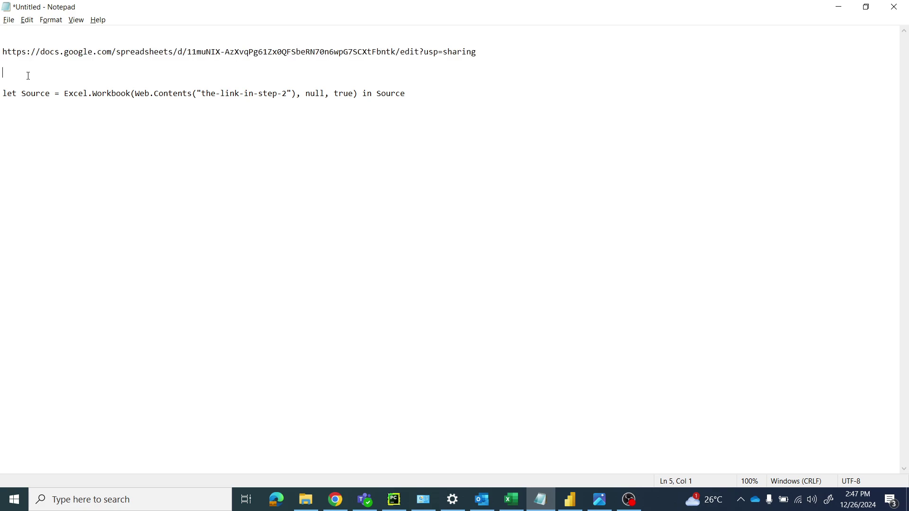
{"action": "key", "text": "ctrl+v"}
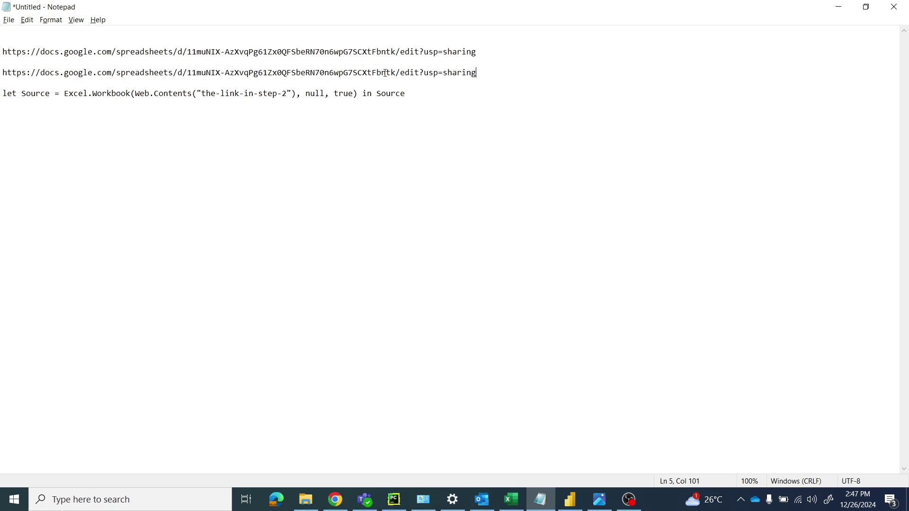
Step: Change the "edit?usp" part of the second link to "export?format"
{"action": "left_click_drag", "start_coordinate": [400, 73], "coordinate": [418, 68]}
{"action": "type", "text": "export"}
{"action": "key", "text": "Delete"}
{"action": "key", "text": "Delete"}
{"action": "key", "text": "Delete"}
{"action": "type", "text": "format"}
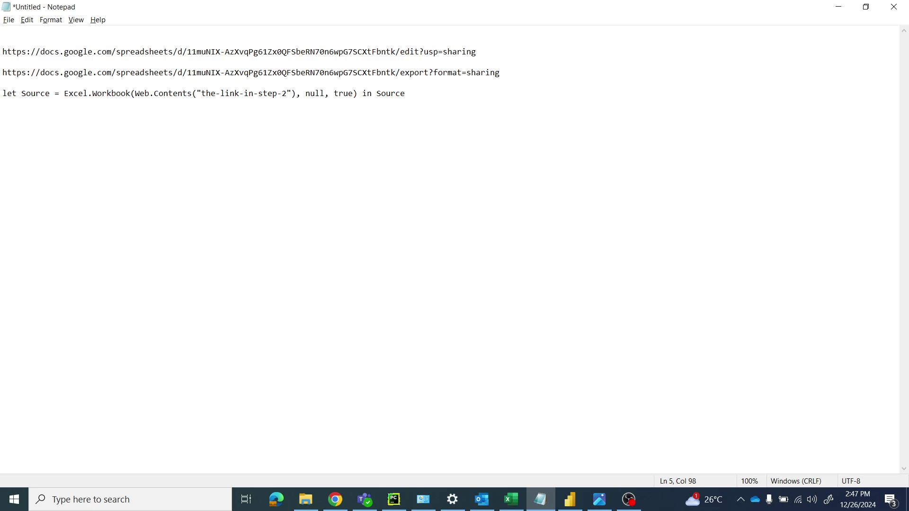
Step: Following the reference image, replace "sharing" at the end of the second link with "xlsx"
{"action": "key", "text": "alt+Tab"}
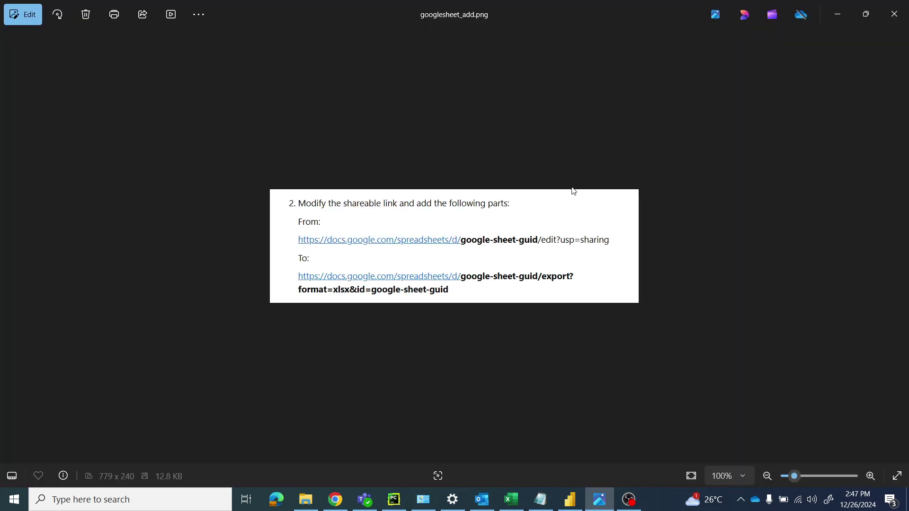
{"action": "key", "text": "alt+Tab"}
{"action": "left_click", "coordinate": [508, 73]}
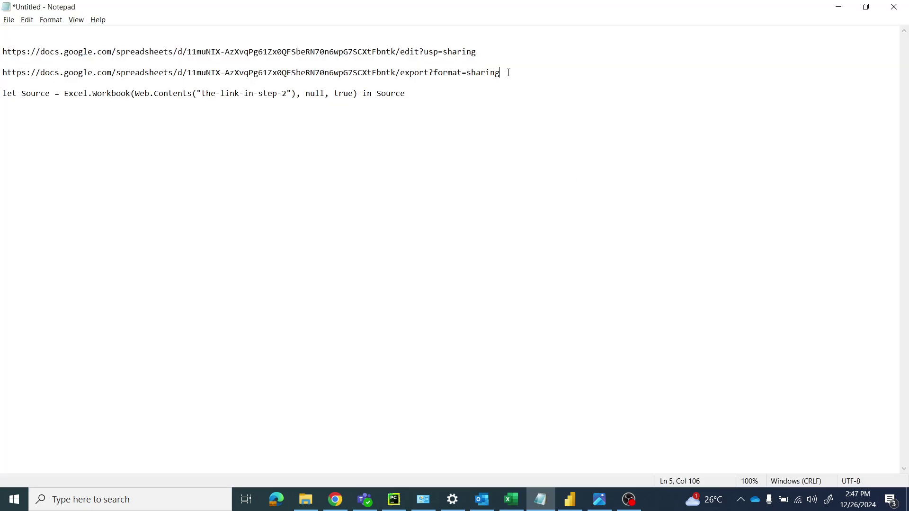
{"action": "key", "text": "BackSpace"}
{"action": "key", "text": "BackSpace"}
{"action": "key", "text": "BackSpace"}
{"action": "key", "text": "BackSpace"}
{"action": "key", "text": "BackSpace"}
{"action": "key", "text": "BackSpace"}
{"action": "key", "text": "BackSpace"}
{"action": "type", "text": "xlsx"}
Step: Append "&id=" and the spreadsheet ID from the first link to the end of the export link
{"action": "key", "text": "alt+Tab"}
{"action": "key", "text": "alt+Tab"}
{"action": "type", "text": "&id="}
{"action": "left_click_drag", "start_coordinate": [187, 50], "coordinate": [395, 49]}
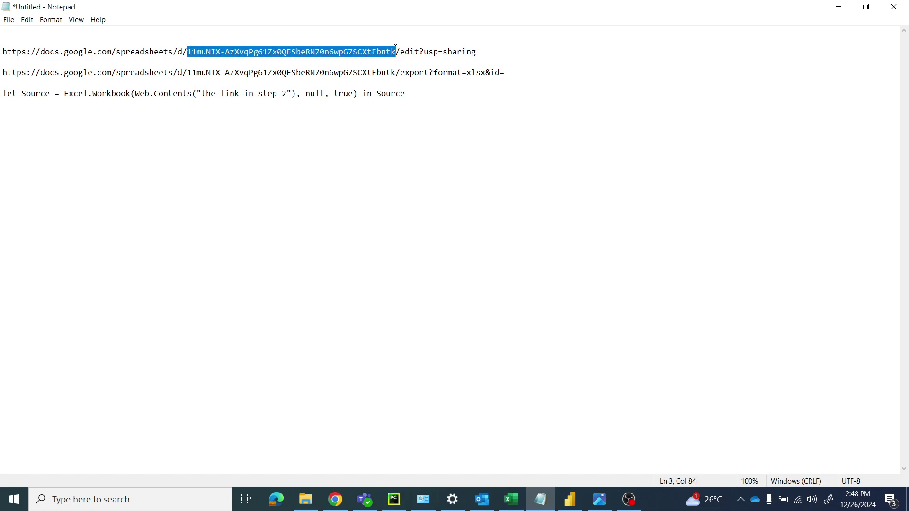
{"action": "left_click", "coordinate": [523, 71]}
{"action": "key", "text": "ctrl+v"}
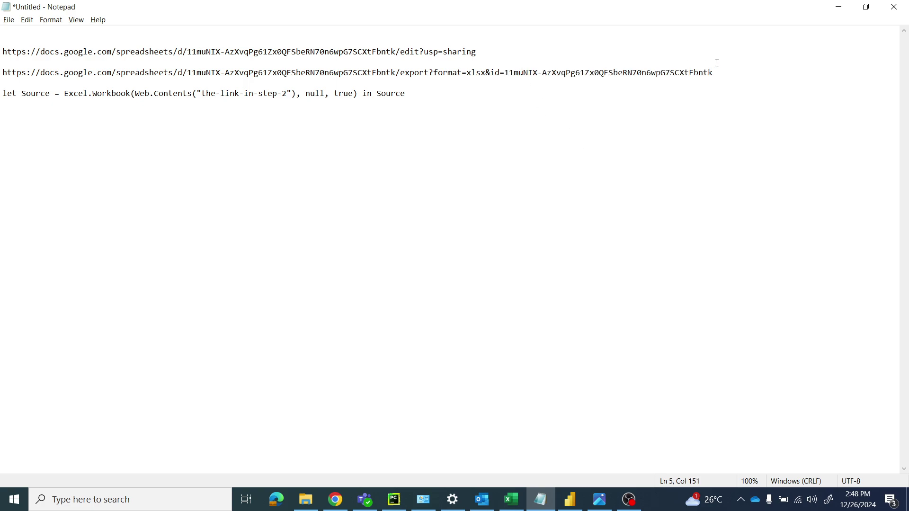
{"action": "left_click_drag", "start_coordinate": [720, 72], "coordinate": [4, 76]}
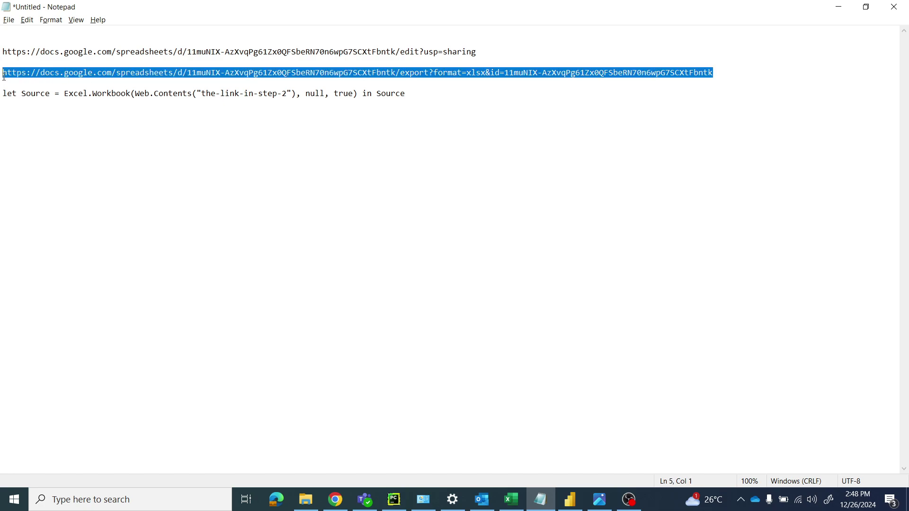
{"action": "left_click", "coordinate": [464, 207]}
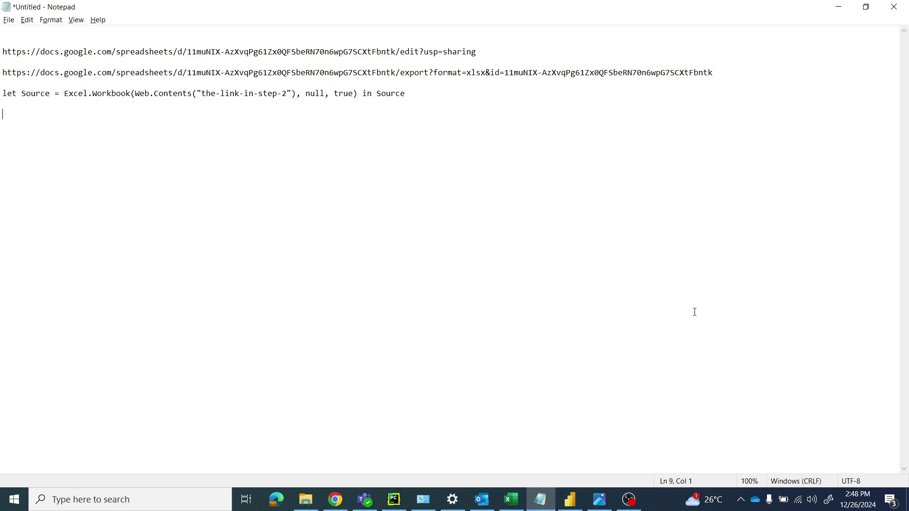
Step: Switch to Power BI Desktop and create a blank query in the Power Query Editor
{"action": "left_click", "coordinate": [569, 499]}
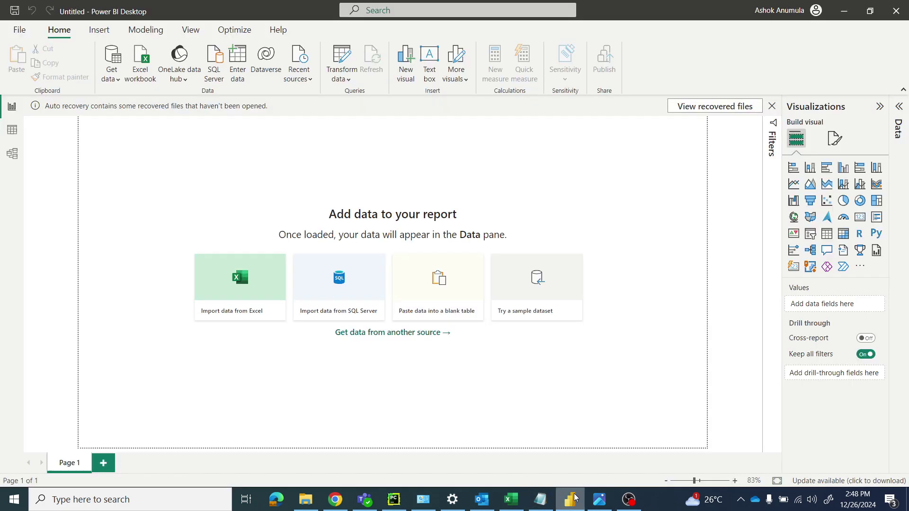
{"action": "left_click", "coordinate": [344, 56]}
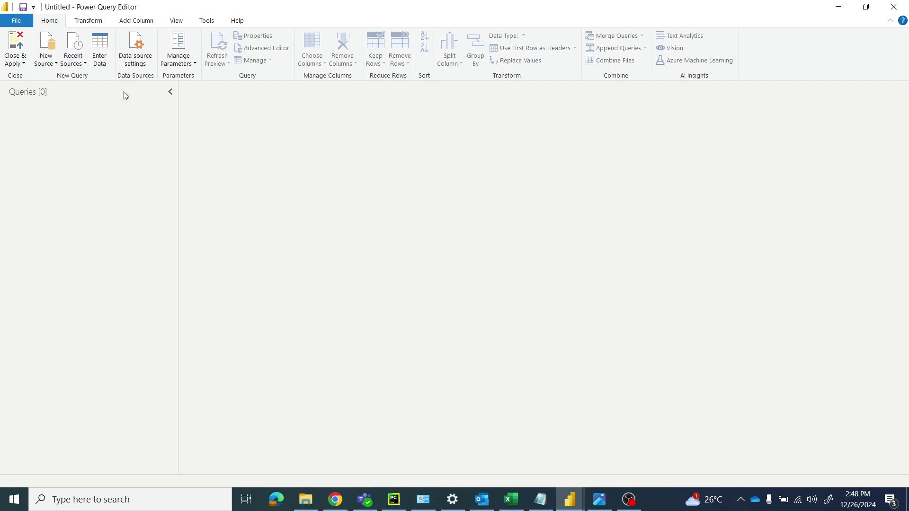
{"action": "right_click", "coordinate": [126, 112]}
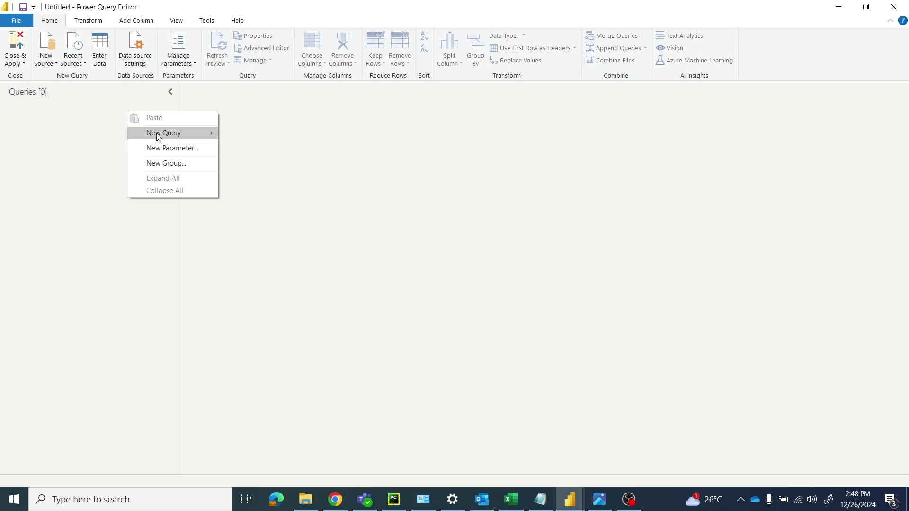
{"action": "mouse_move", "coordinate": [170, 133]}
{"action": "left_click", "coordinate": [255, 207]}
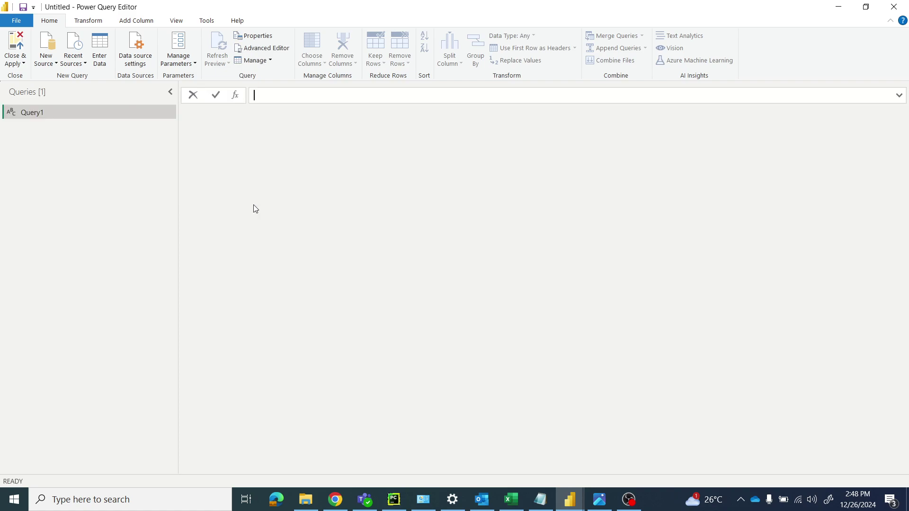
Step: Replace Query1's default code in the Advanced Editor with the let Source = Excel.Workbook template from Notepad, without a leading blank line
{"action": "left_click", "coordinate": [182, 21]}
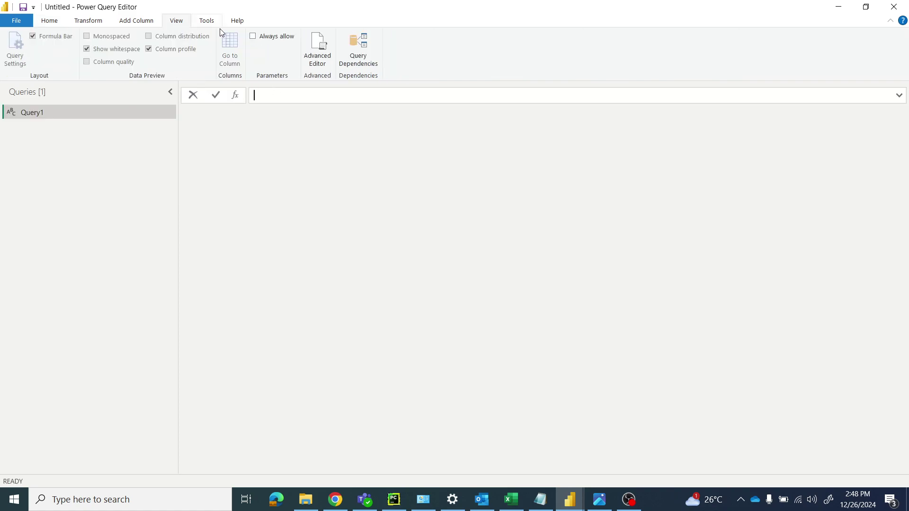
{"action": "left_click", "coordinate": [316, 48]}
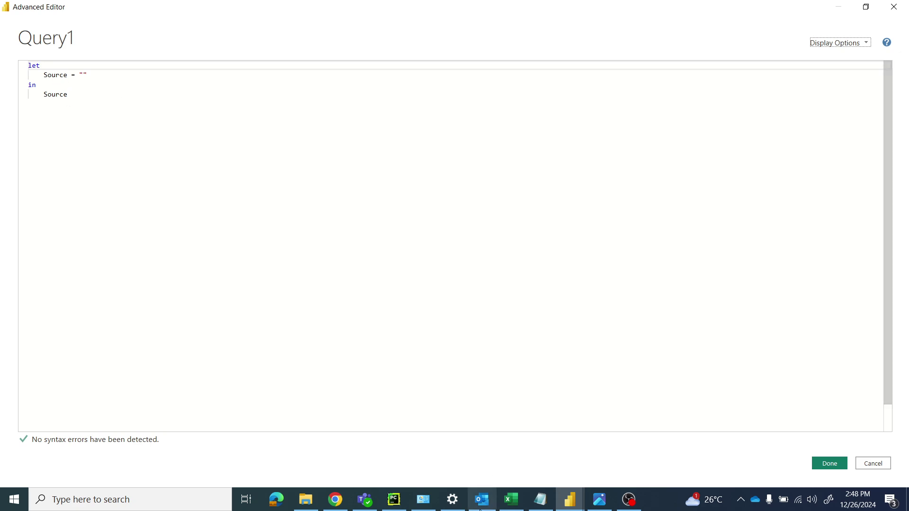
{"action": "left_click", "coordinate": [547, 505]}
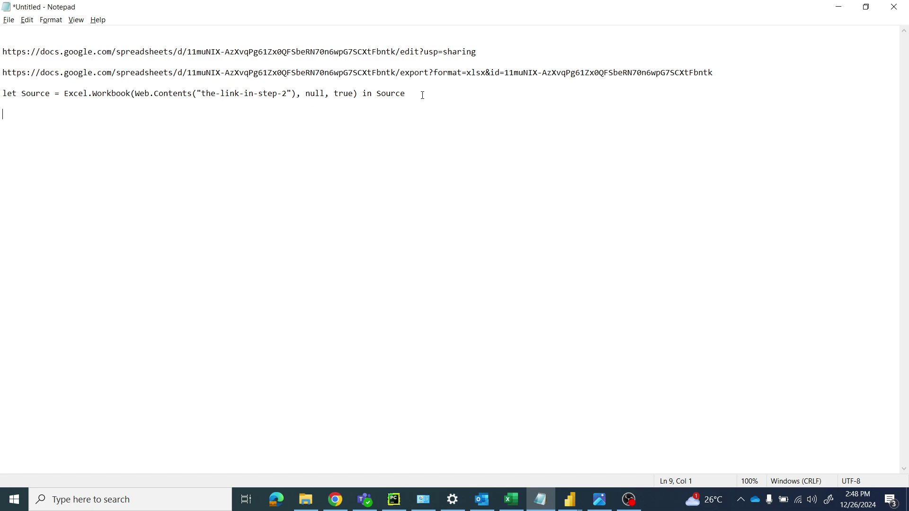
{"action": "left_click_drag", "start_coordinate": [423, 95], "coordinate": [2, 82]}
{"action": "key", "text": "ctrl+c"}
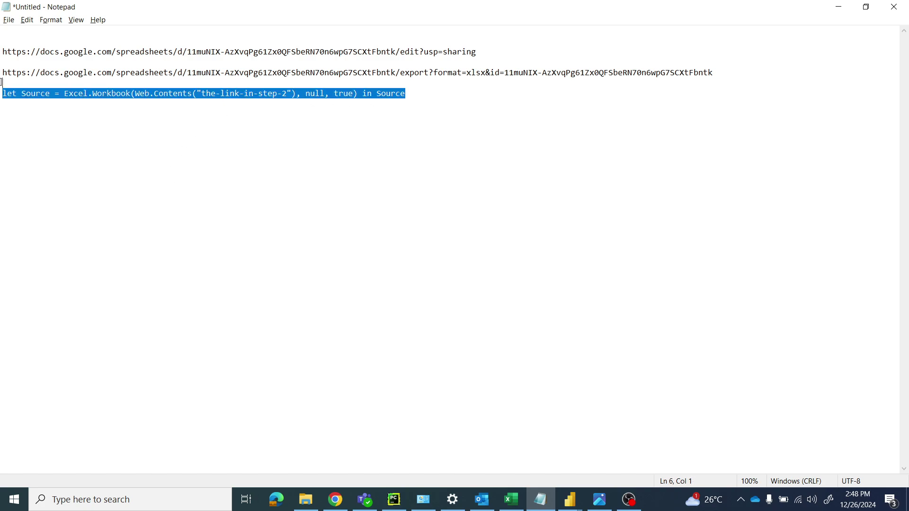
{"action": "key", "text": "alt+Tab"}
{"action": "key", "text": "ctrl+a"}
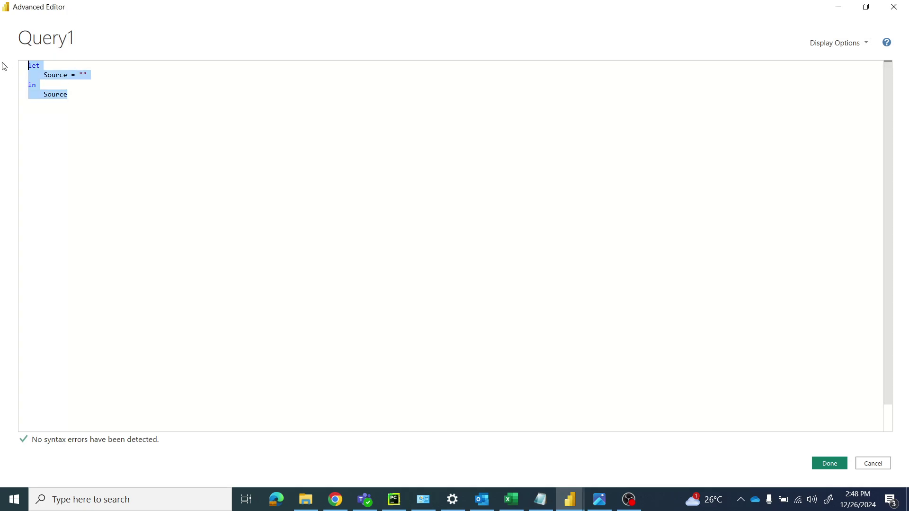
{"action": "key", "text": "ctrl+v"}
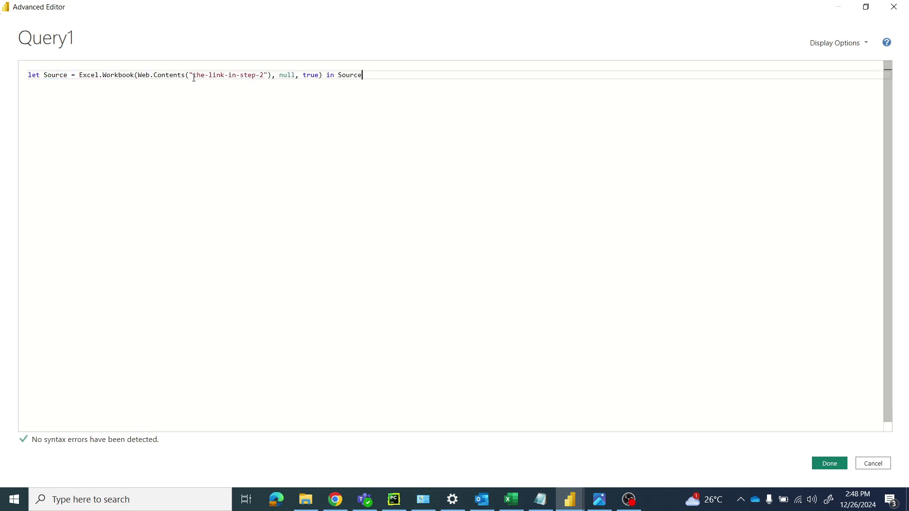
{"action": "left_click", "coordinate": [153, 63]}
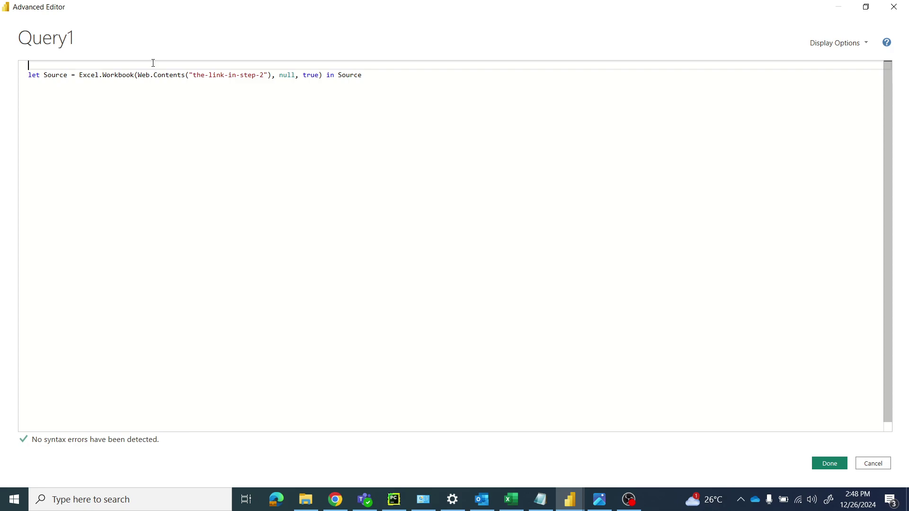
{"action": "key", "text": "Delete"}
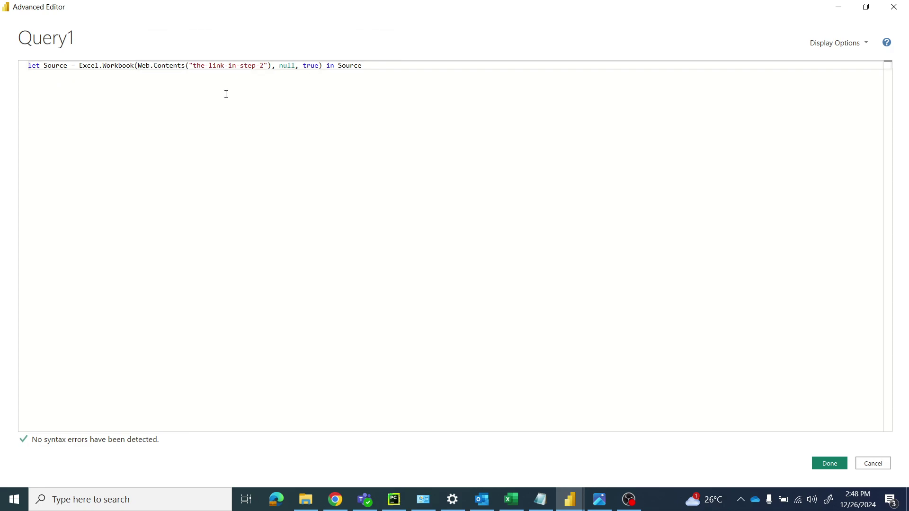
Step: Replace the "the-link-in-step-2" placeholder in Query1's code with the export link from Notepad and apply the code
{"action": "key", "text": "End"}
{"action": "left_click", "coordinate": [193, 65]}
{"action": "left_click_drag", "start_coordinate": [192, 65], "coordinate": [263, 65]}
{"action": "key", "text": "ctrl+a"}
{"action": "left_click", "coordinate": [540, 499]}
{"action": "left_click_drag", "start_coordinate": [716, 74], "coordinate": [2, 76]}
{"action": "key", "text": "ctrl+c"}
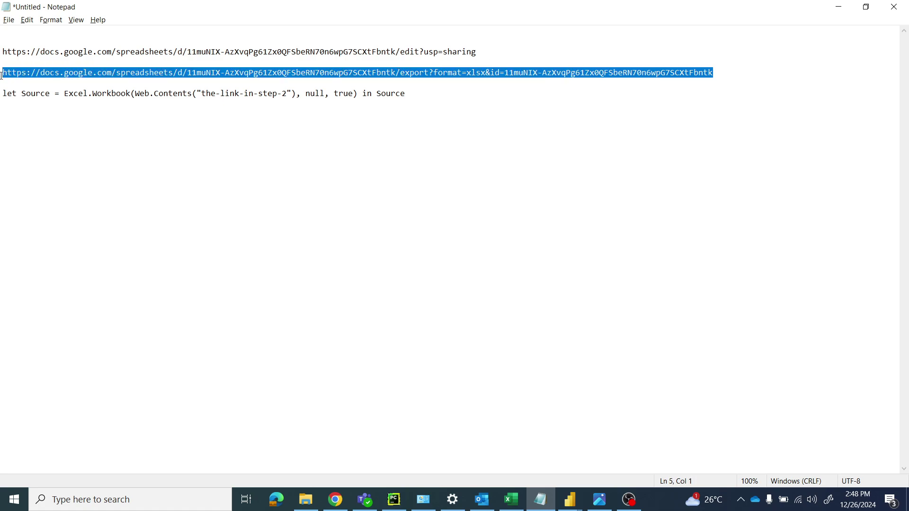
{"action": "key", "text": "alt+Tab"}
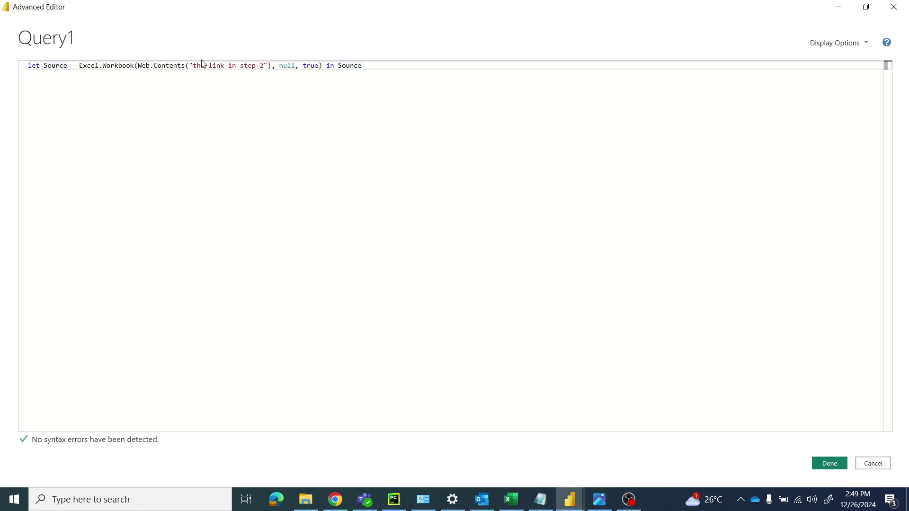
{"action": "left_click_drag", "start_coordinate": [192, 66], "coordinate": [264, 66]}
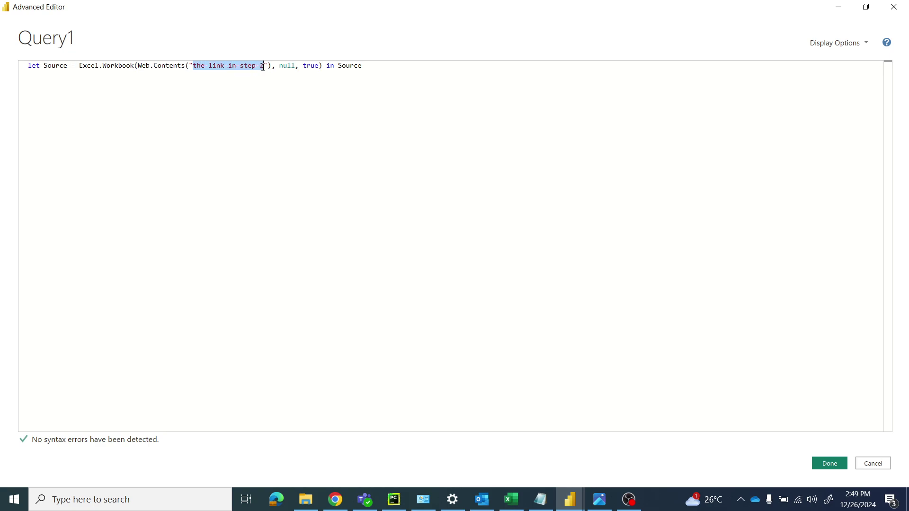
{"action": "key", "text": "ctrl+v"}
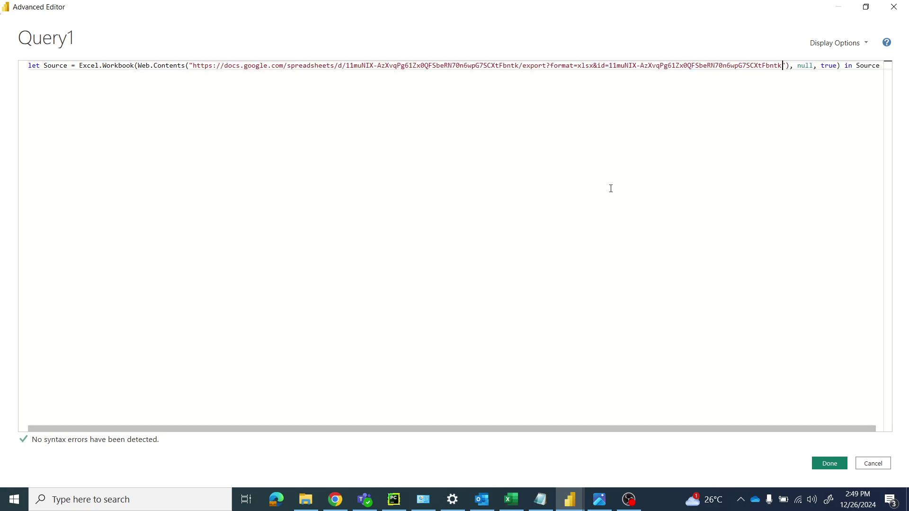
{"action": "left_click", "coordinate": [832, 464]}
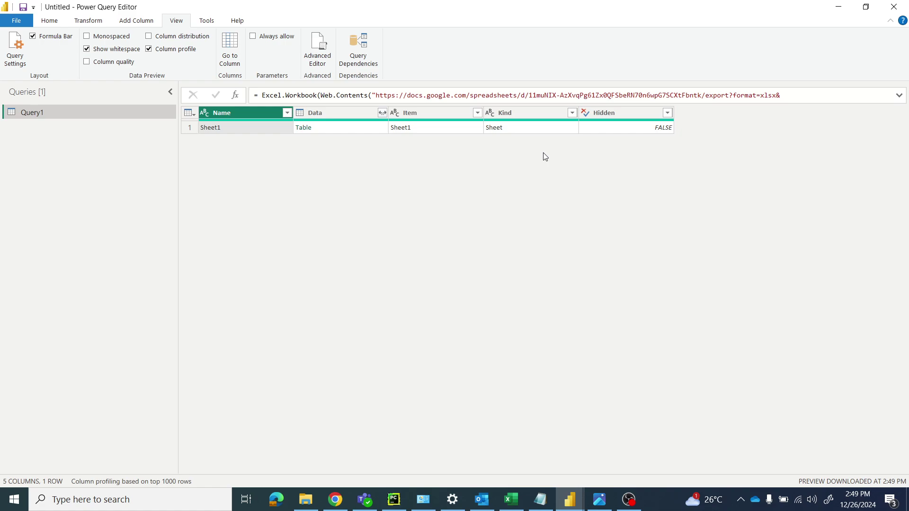
Step: Open the Table in the Data column of the Sheet1 row
{"action": "left_click", "coordinate": [303, 127]}
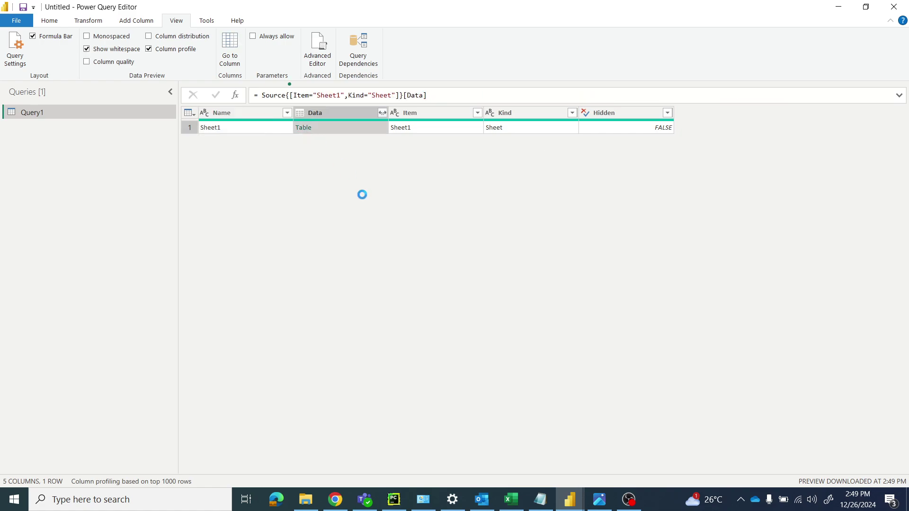